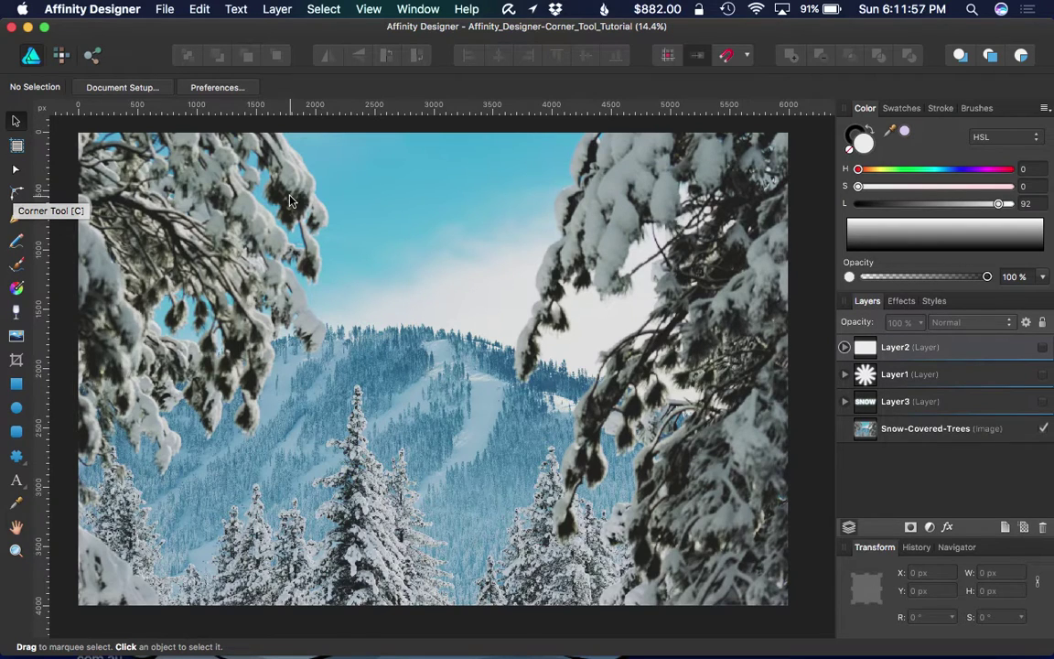
Show the white rectangle layer and round its top-left corner with the Corner Tool
click(1042, 347)
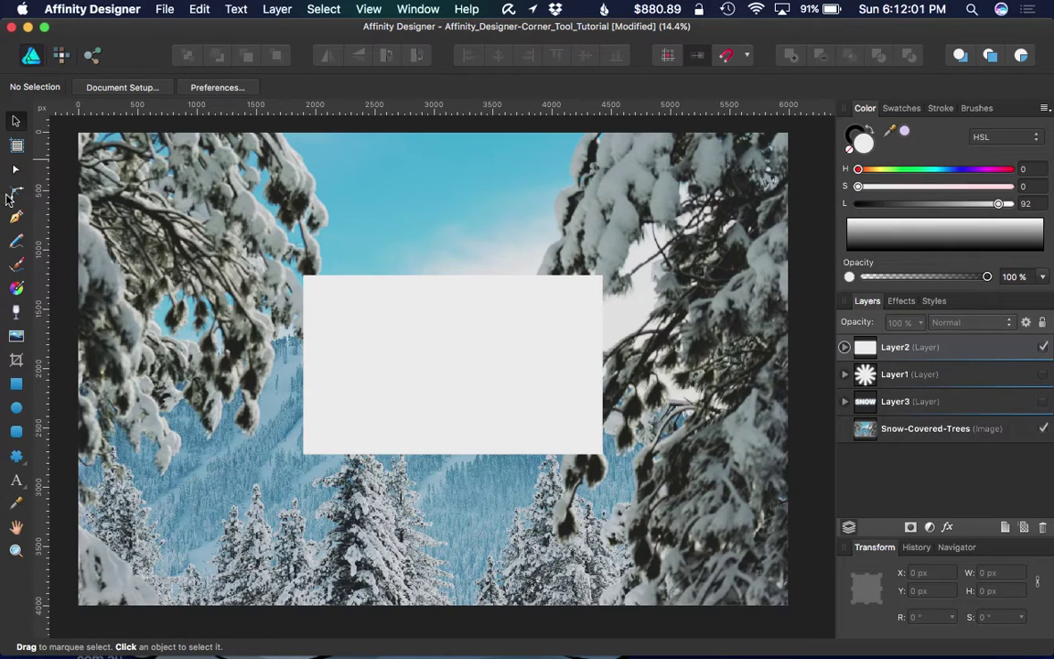
click(16, 192)
click(312, 286)
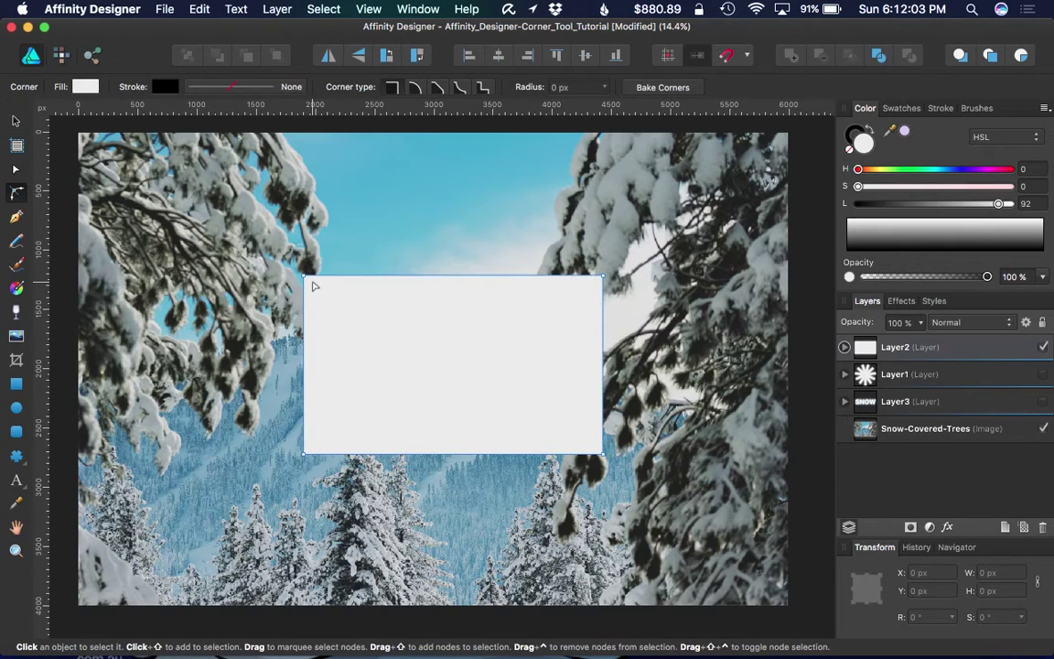
click(305, 276)
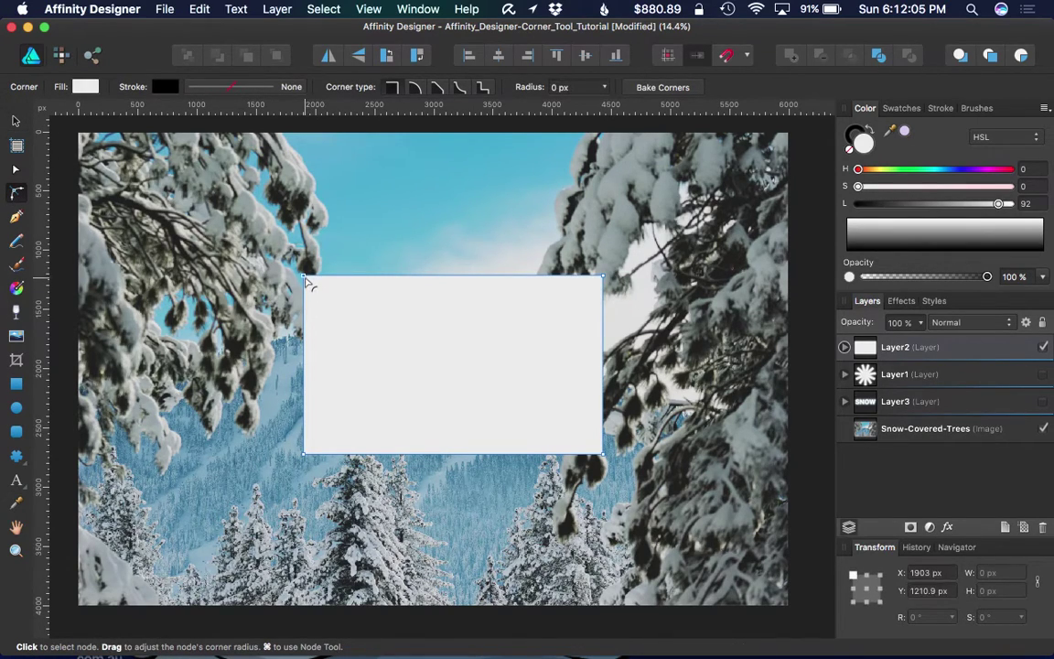
drag(305, 276, 346, 320)
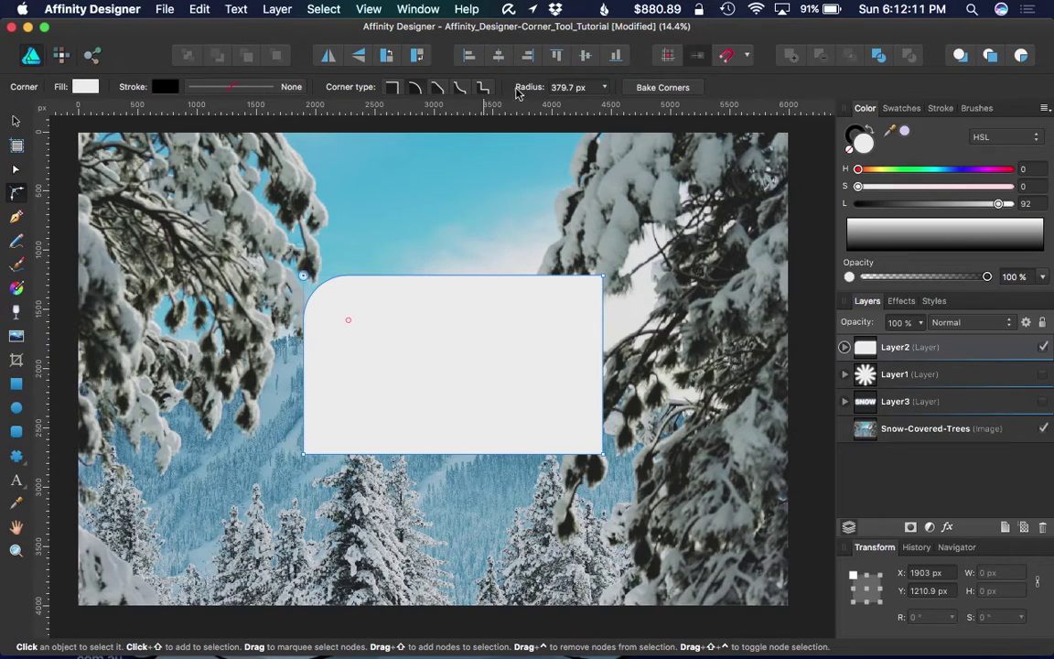
Try a chamfer, then make the top-left corner concave with a 484.9 px radius
click(431, 91)
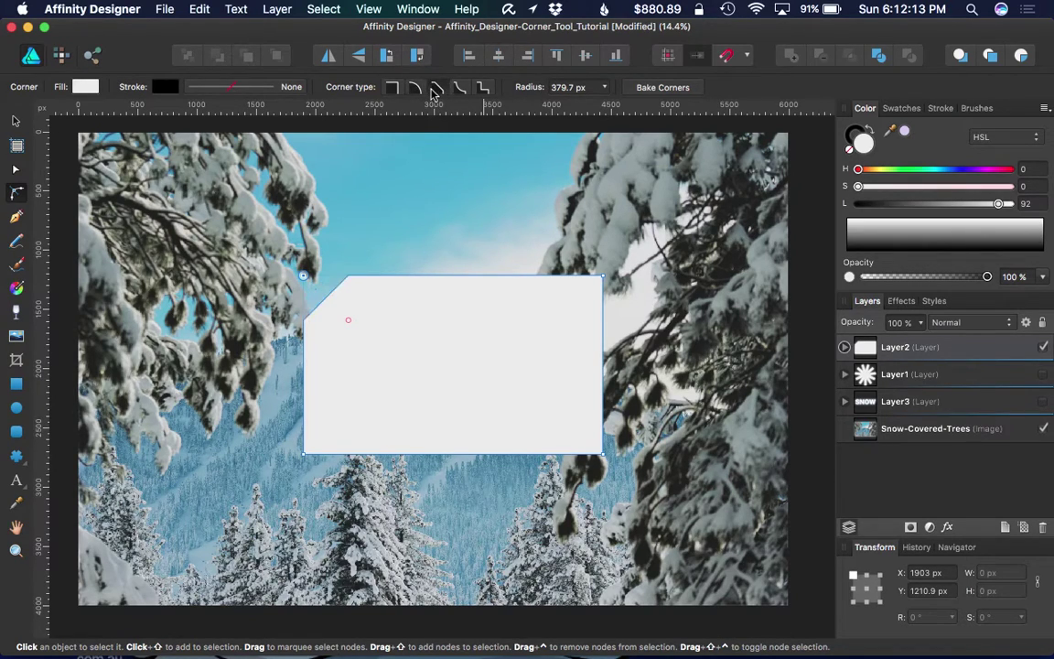
mouse_move(348, 319)
mouse_down()
mouse_move(334, 302)
mouse_move(360, 333)
mouse_up()
click(462, 88)
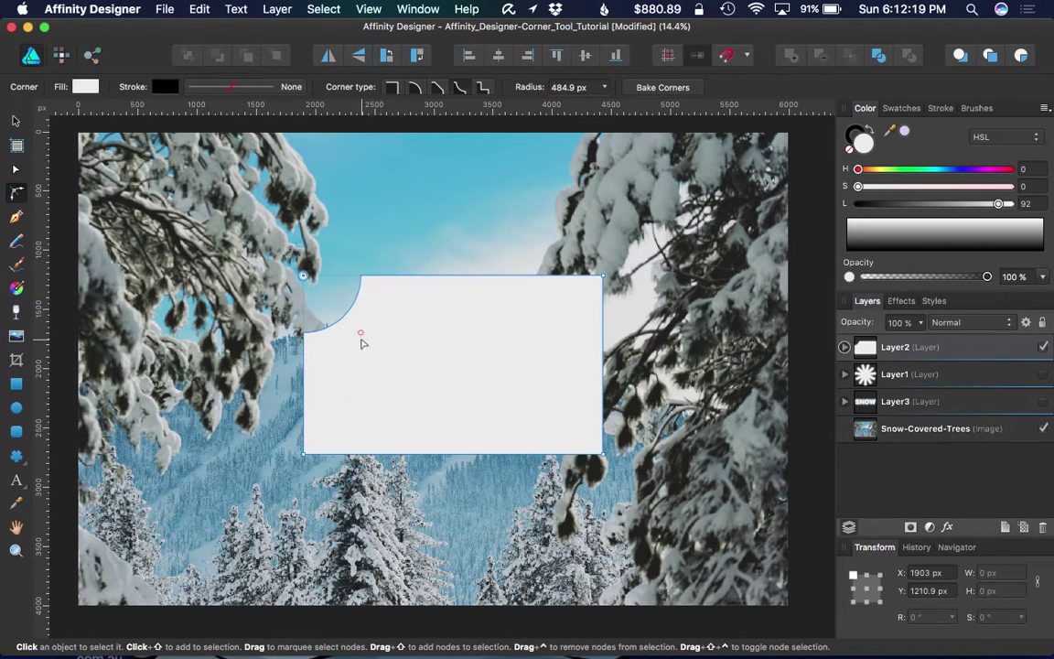
drag(359, 338, 379, 364)
click(341, 300)
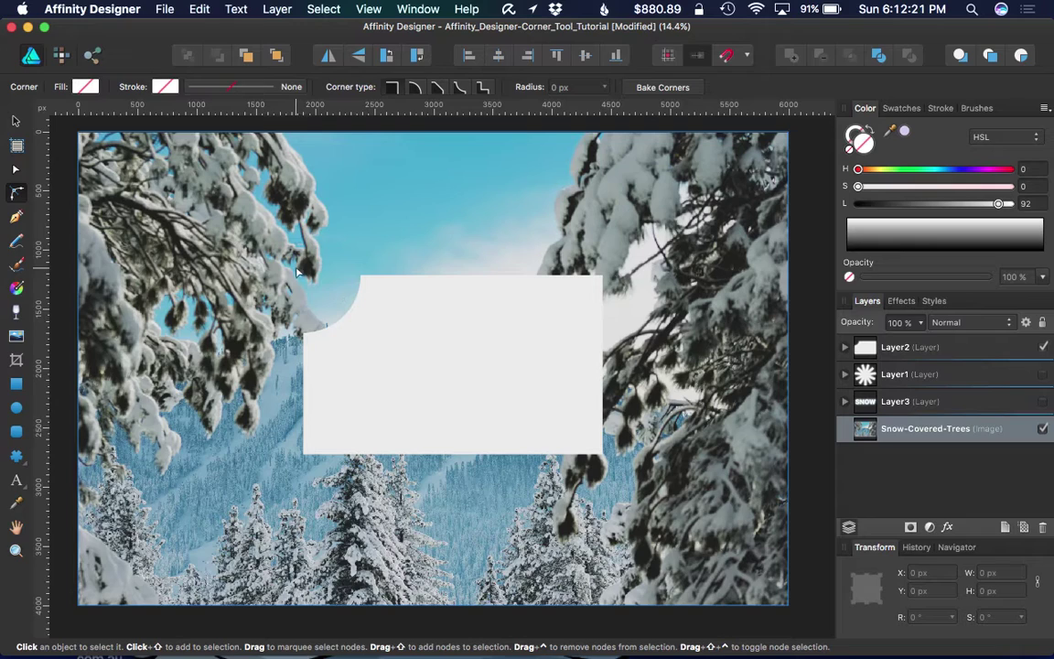
click(340, 322)
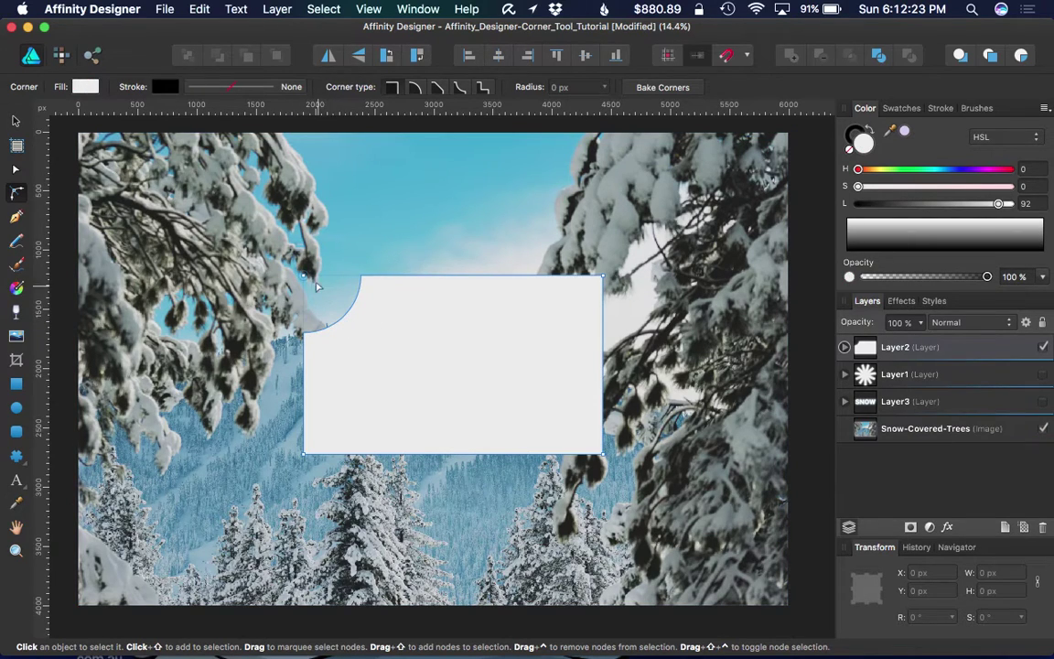
Try an enlarged stepped notch at the top-left corner, then return to square corners
drag(302, 274, 356, 351)
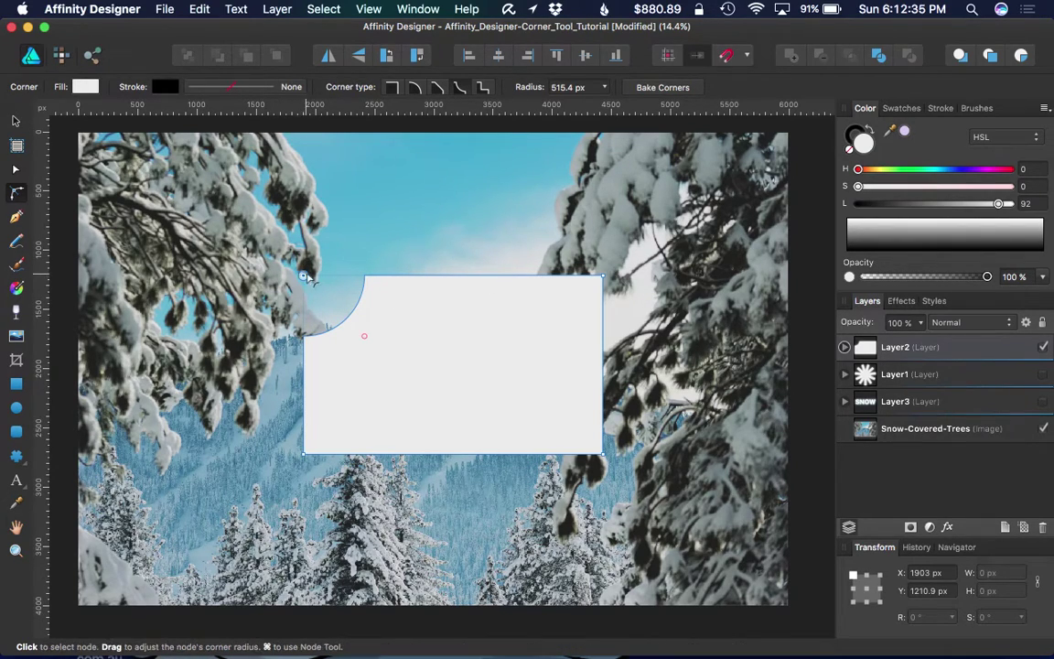
click(483, 87)
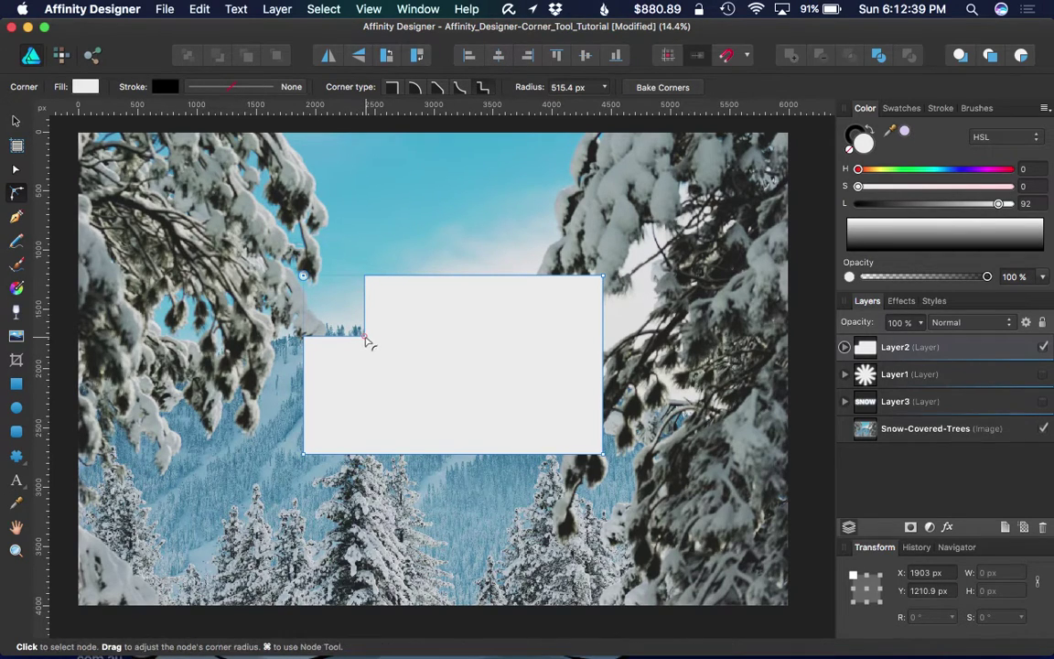
drag(364, 340, 275, 247)
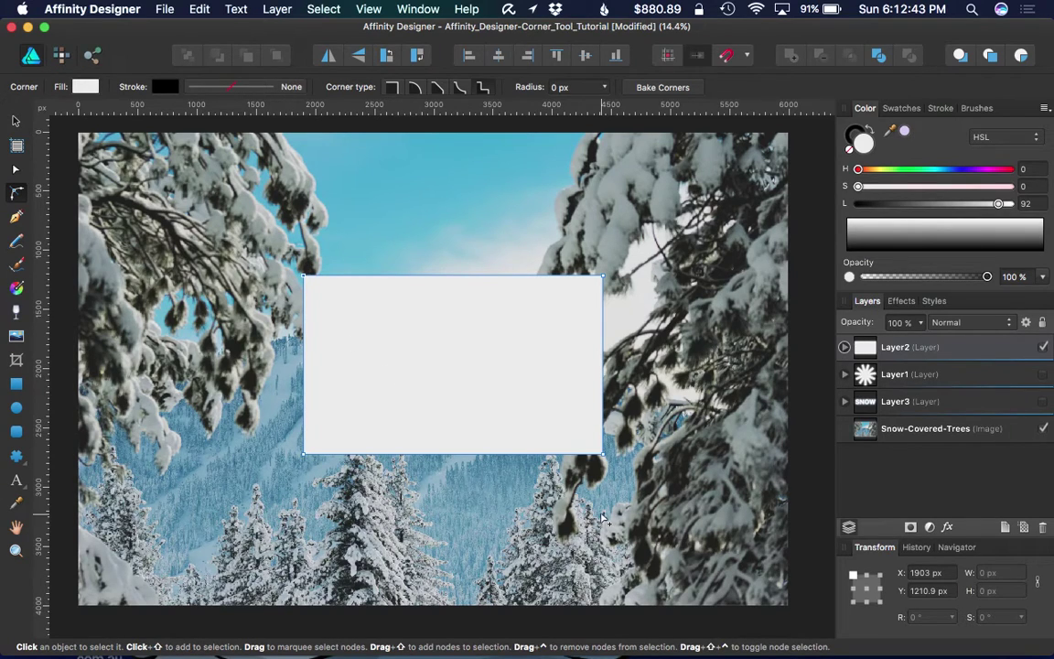
click(602, 449)
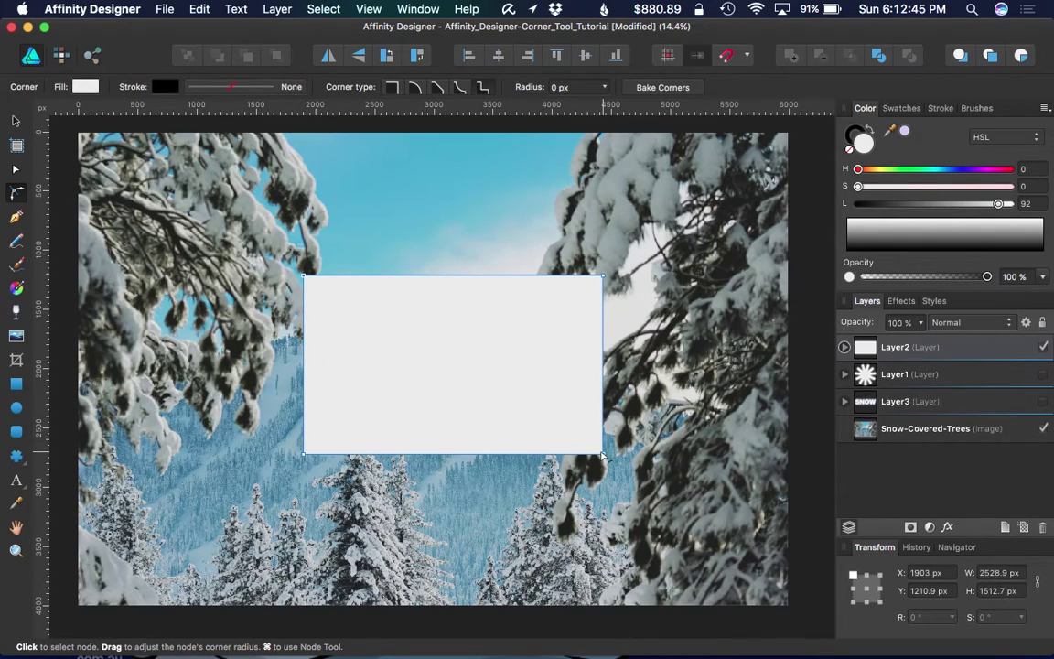
Chamfer the top-left and bottom-right corners and deepen them into a parallelogram
drag(305, 277, 283, 242)
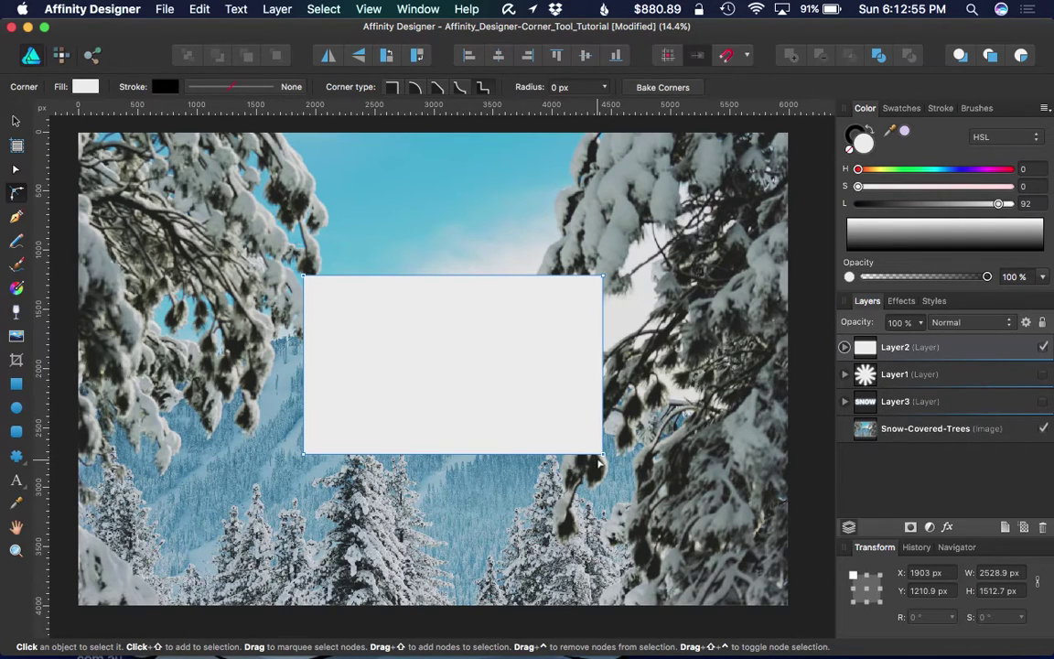
click(602, 453)
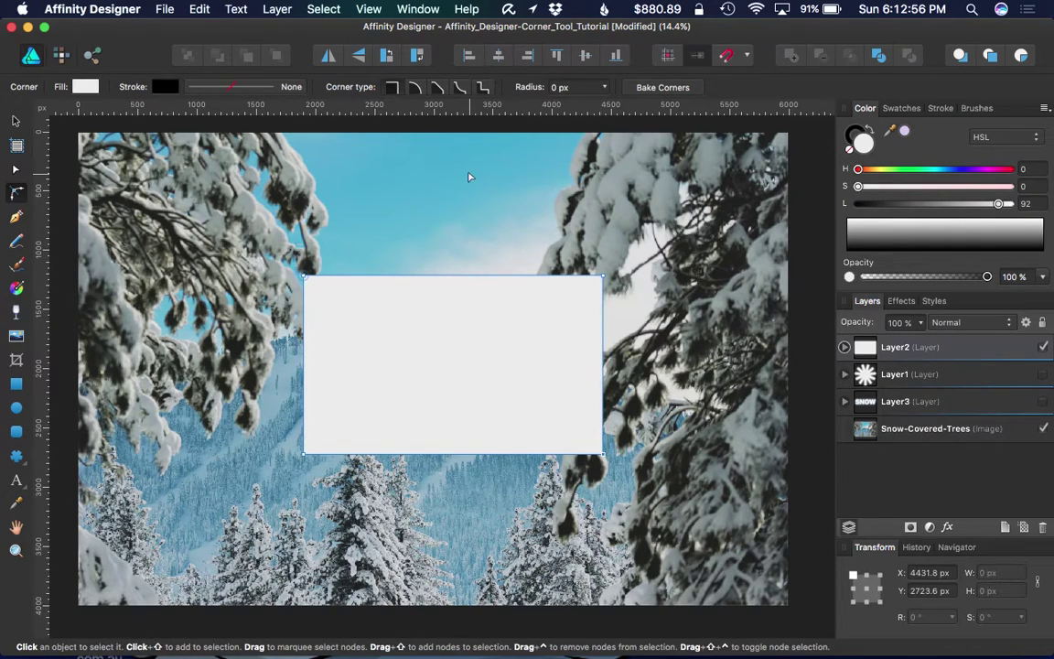
click(417, 86)
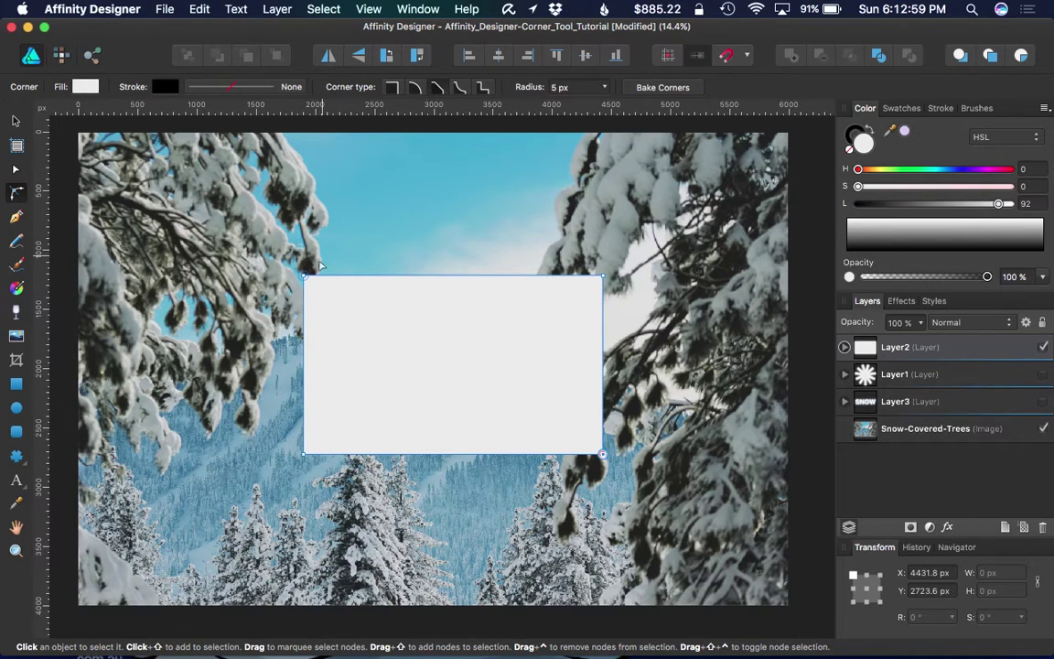
click(304, 275)
click(415, 86)
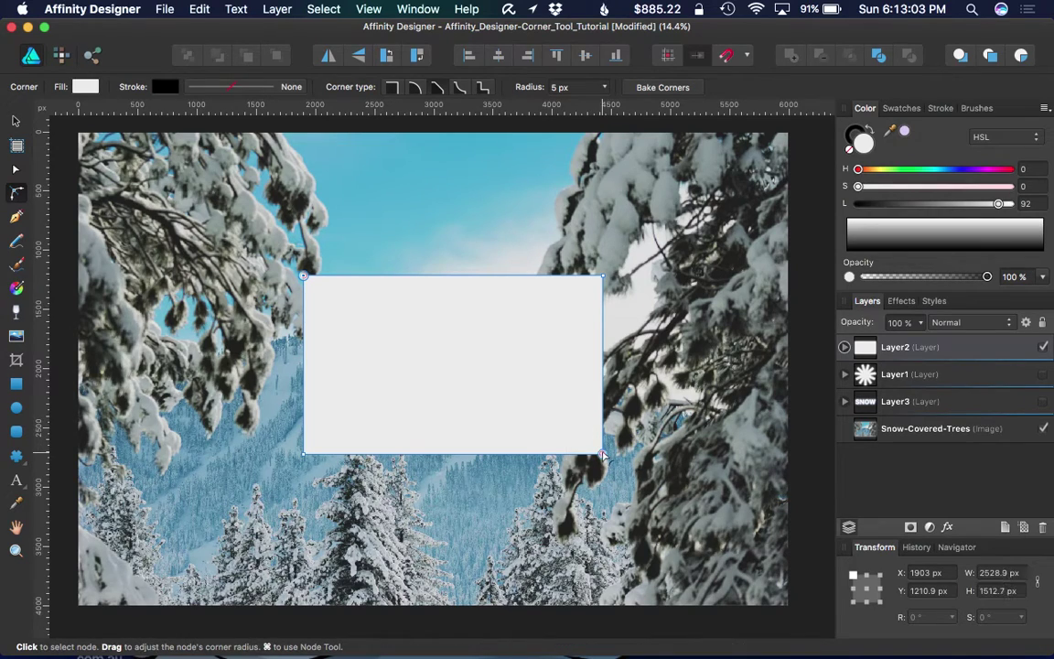
drag(308, 281, 461, 452)
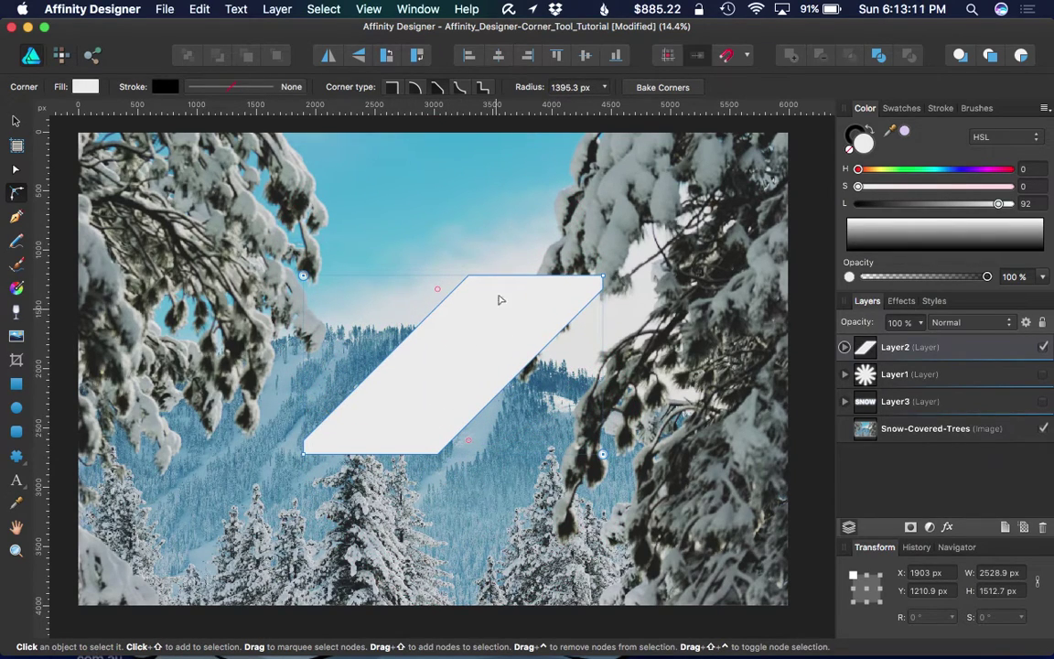
Set the chamfer radius to about 1395 px, then hide the parallelogram layer
click(567, 87)
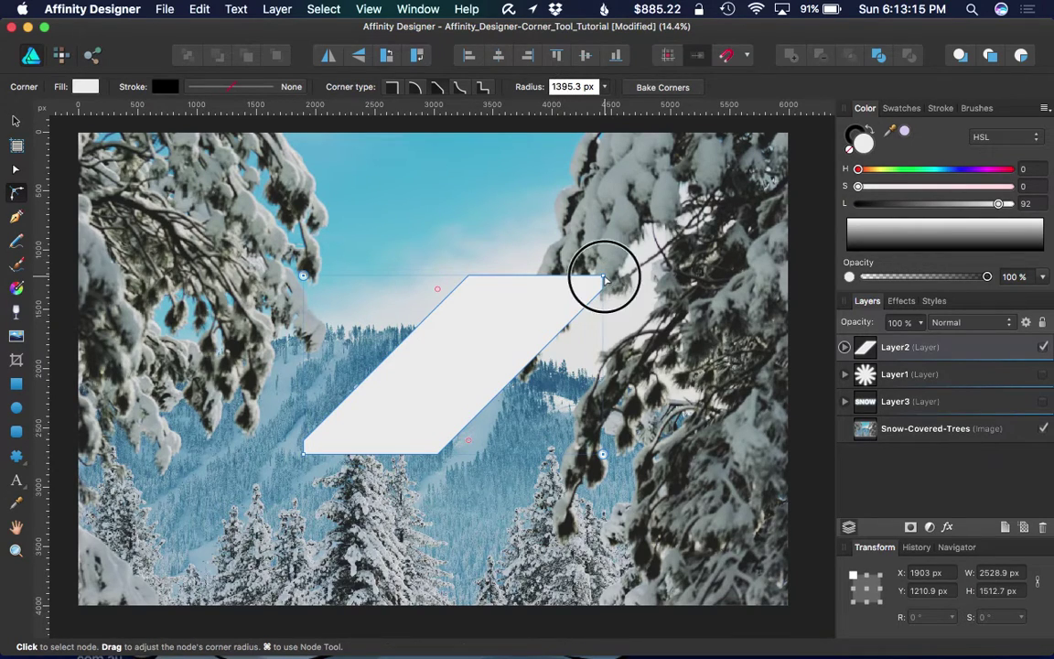
click(601, 275)
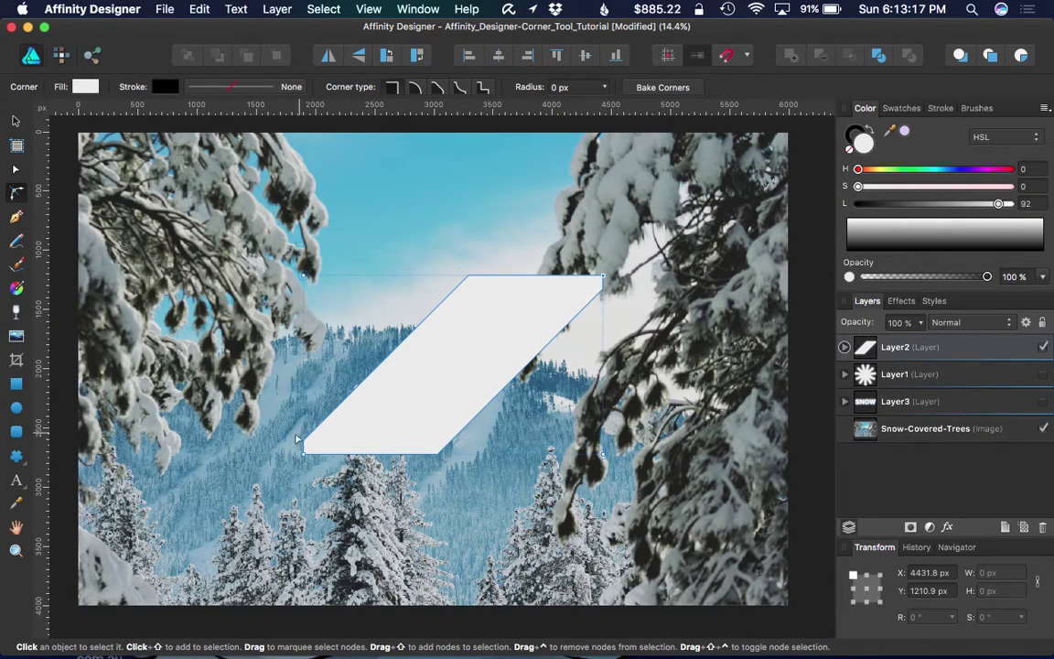
click(304, 454)
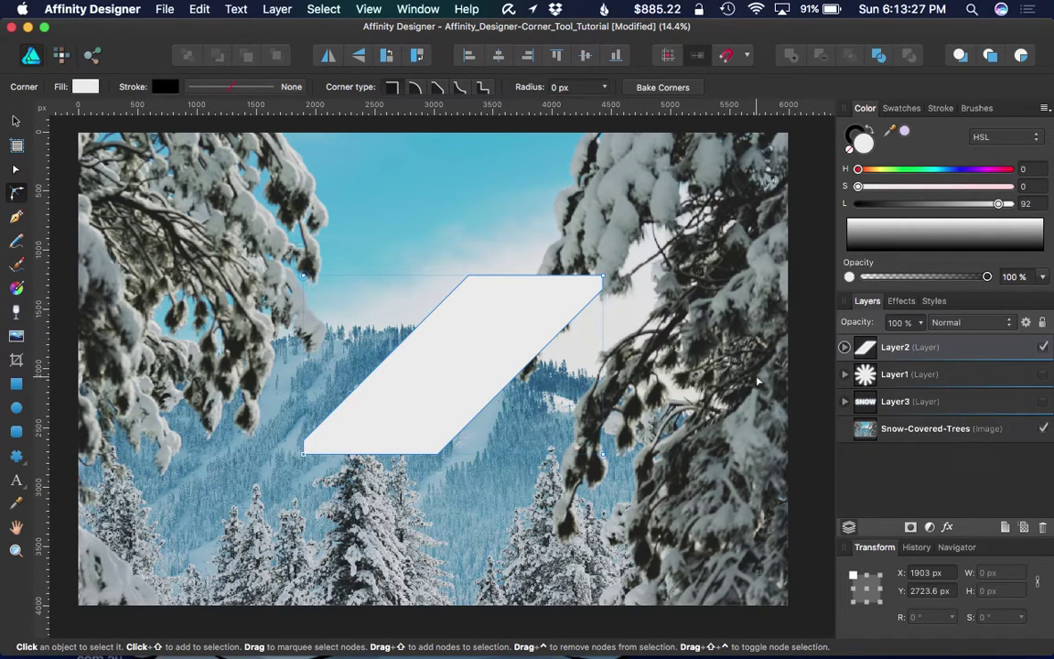
click(1043, 348)
Show the starburst and round its upper arm tips into a scalloped top edge
click(1042, 375)
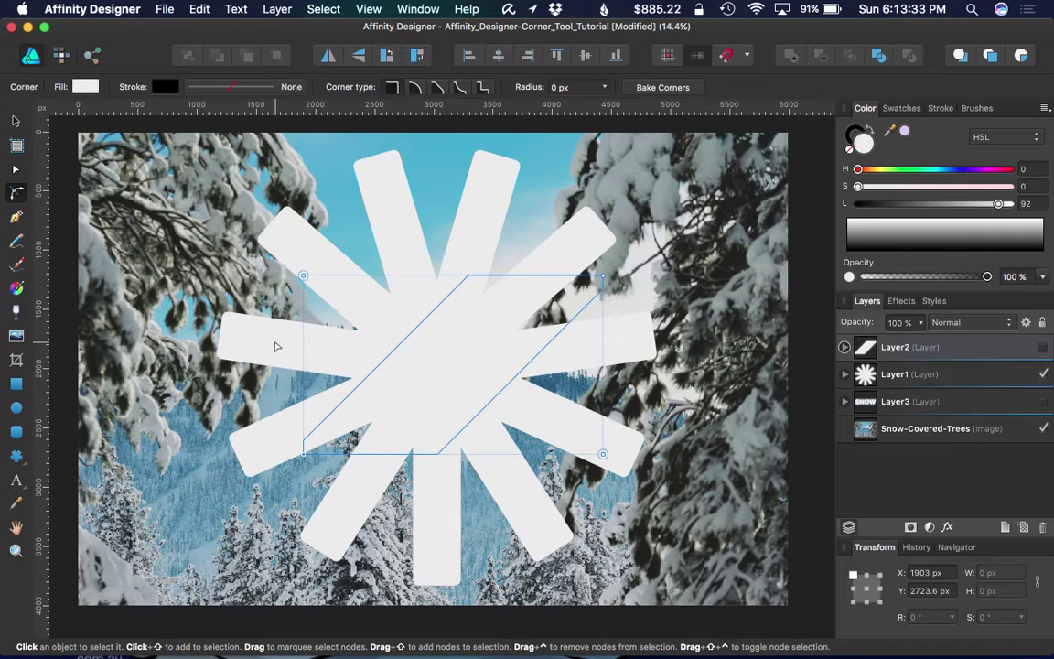
click(250, 314)
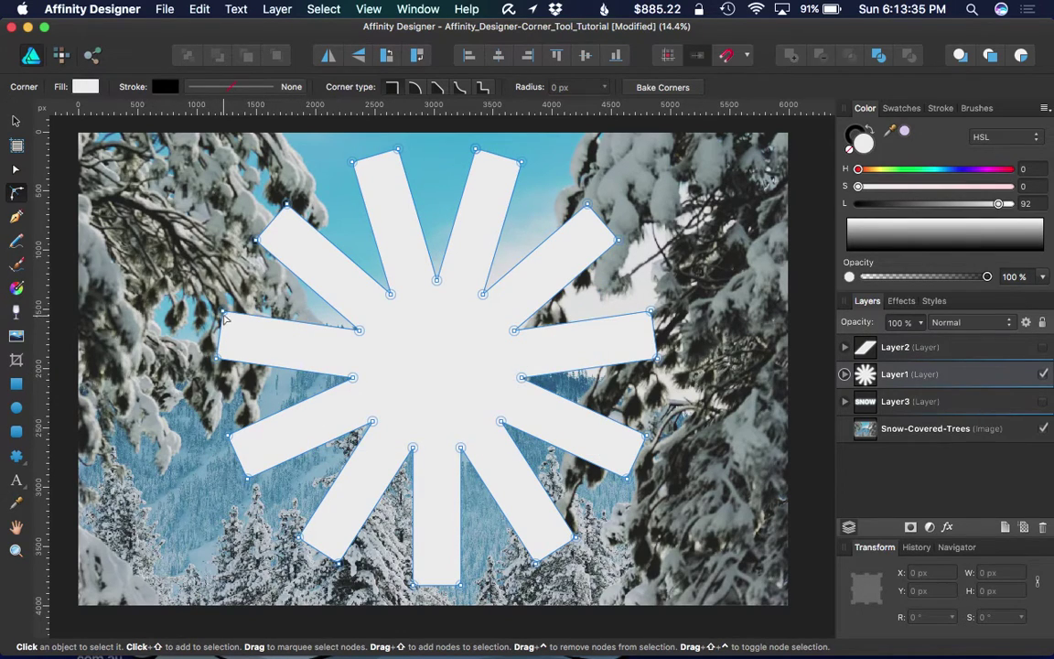
click(223, 314)
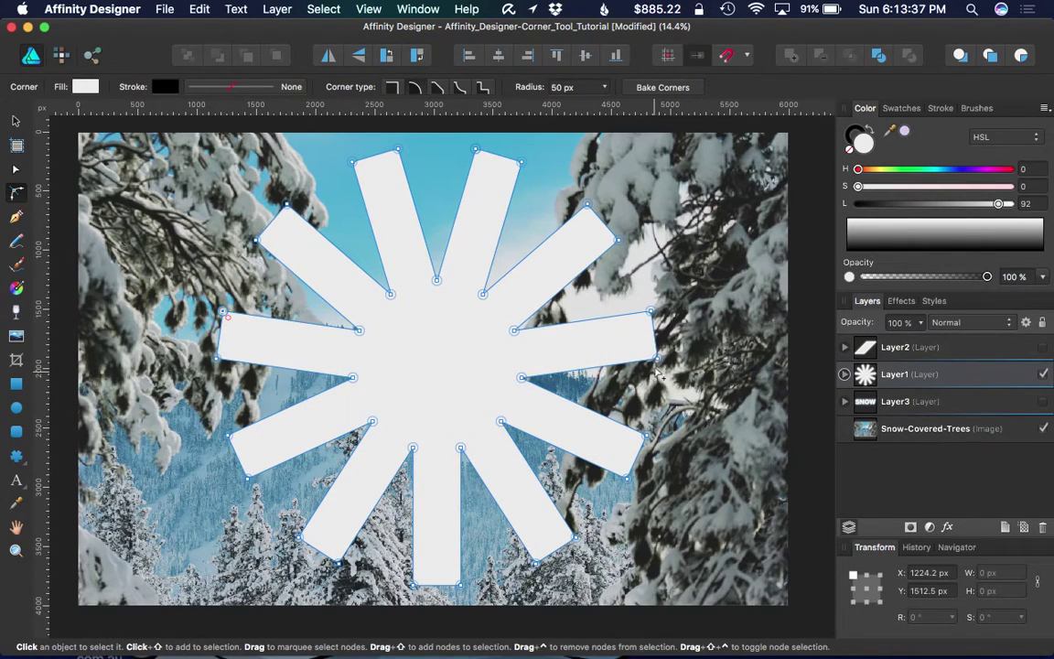
click(650, 313)
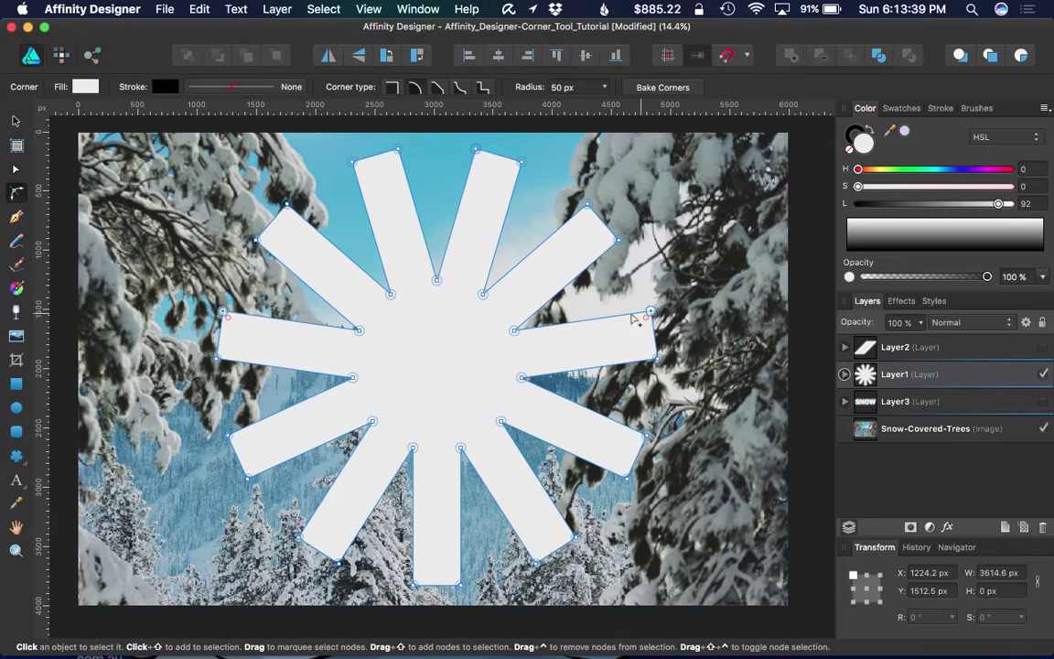
drag(228, 159, 677, 302)
drag(524, 190, 313, 133)
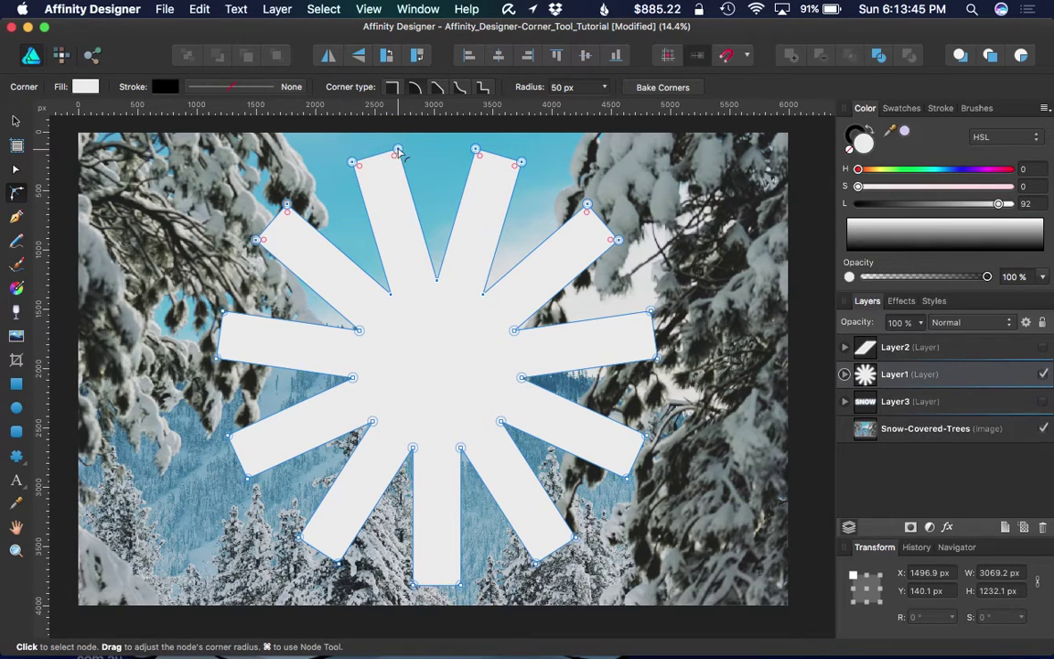
drag(400, 154, 378, 244)
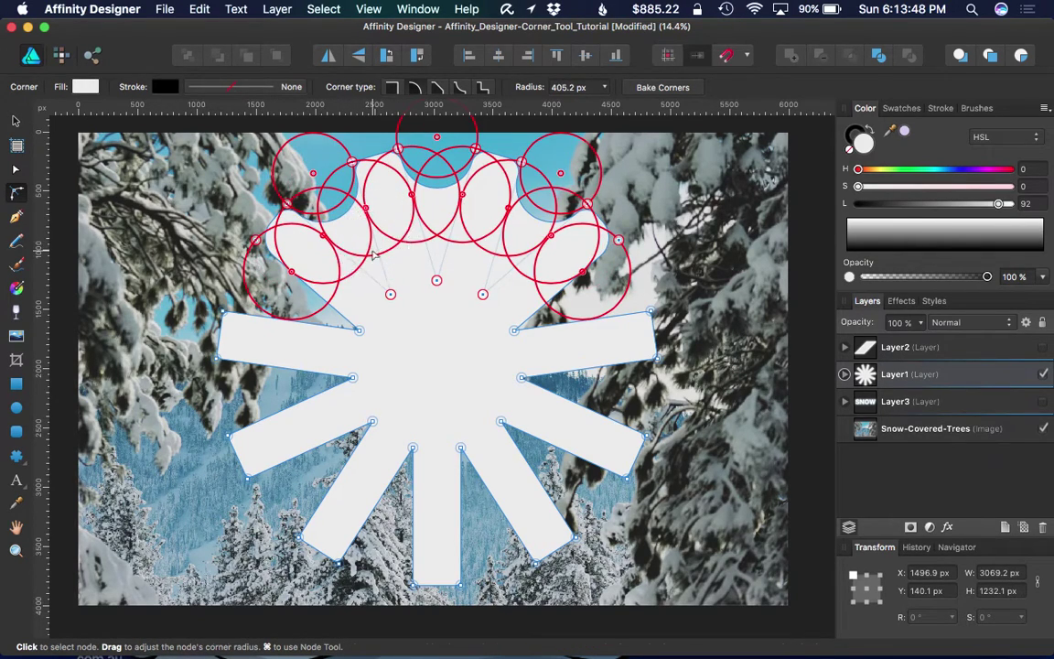
click(420, 383)
Select the star's lower arm tips together and round them
drag(199, 407, 672, 571)
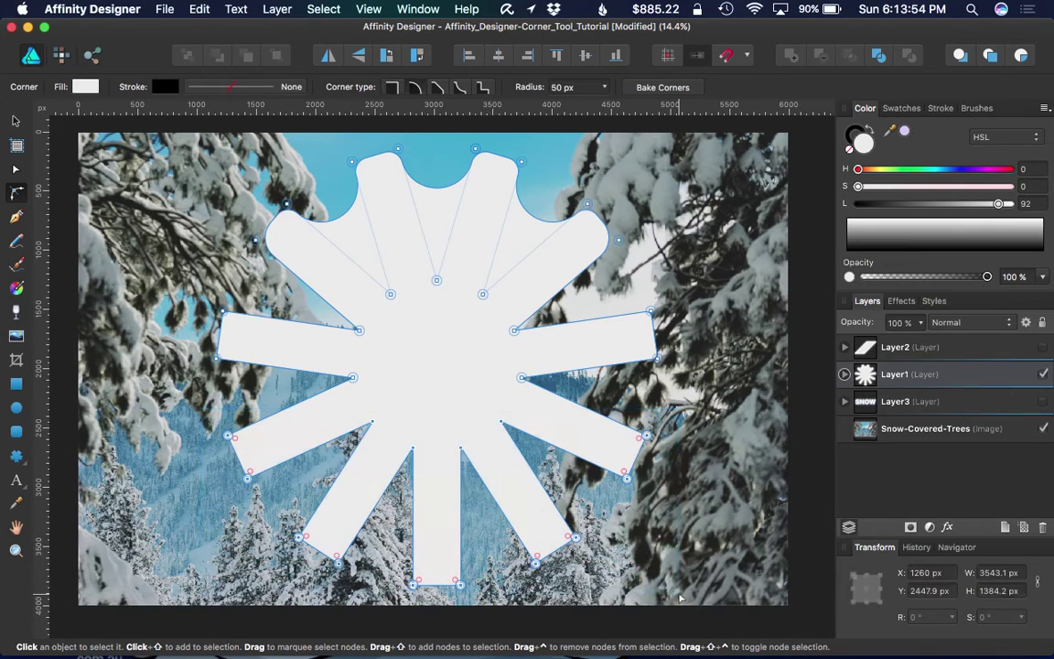
drag(646, 439, 633, 468)
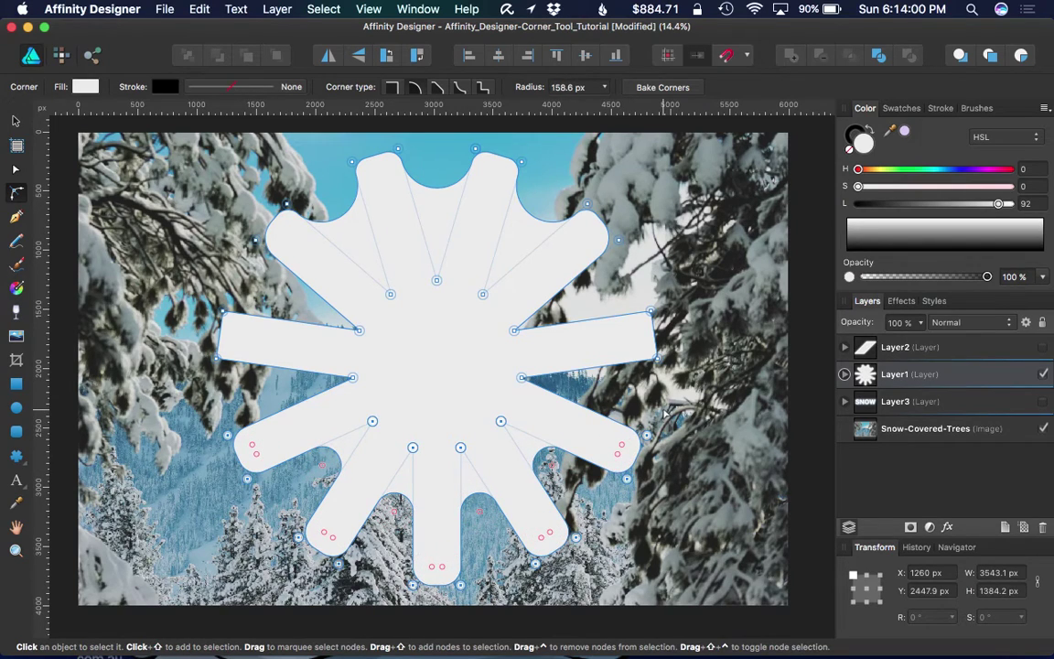
click(720, 380)
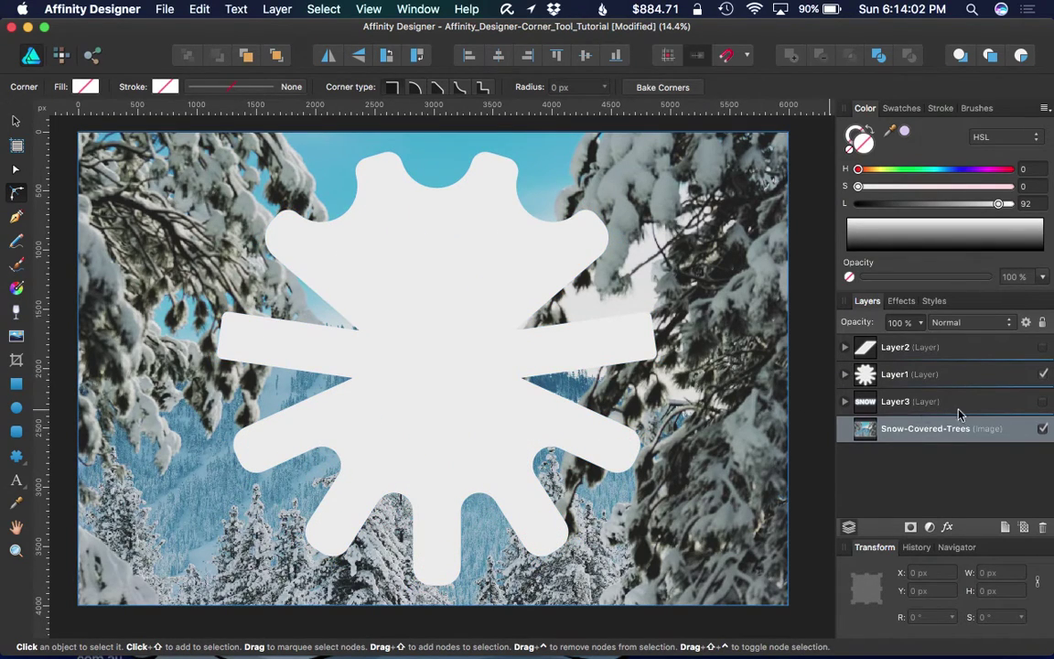
Hide the star layer, show the SNOW text layer and select the text
click(1042, 374)
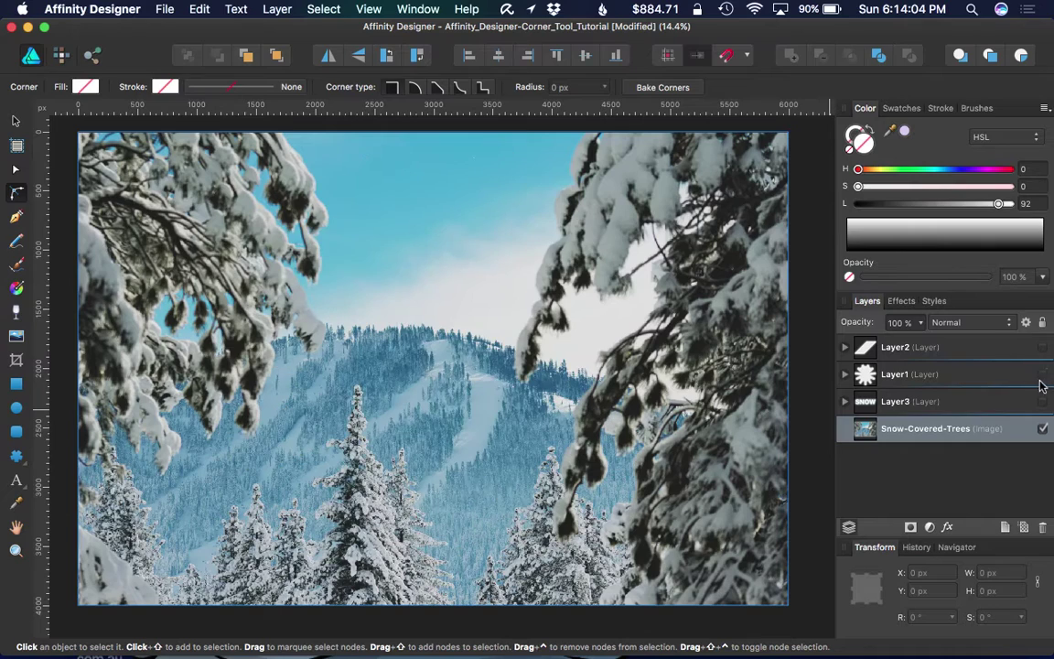
click(1042, 401)
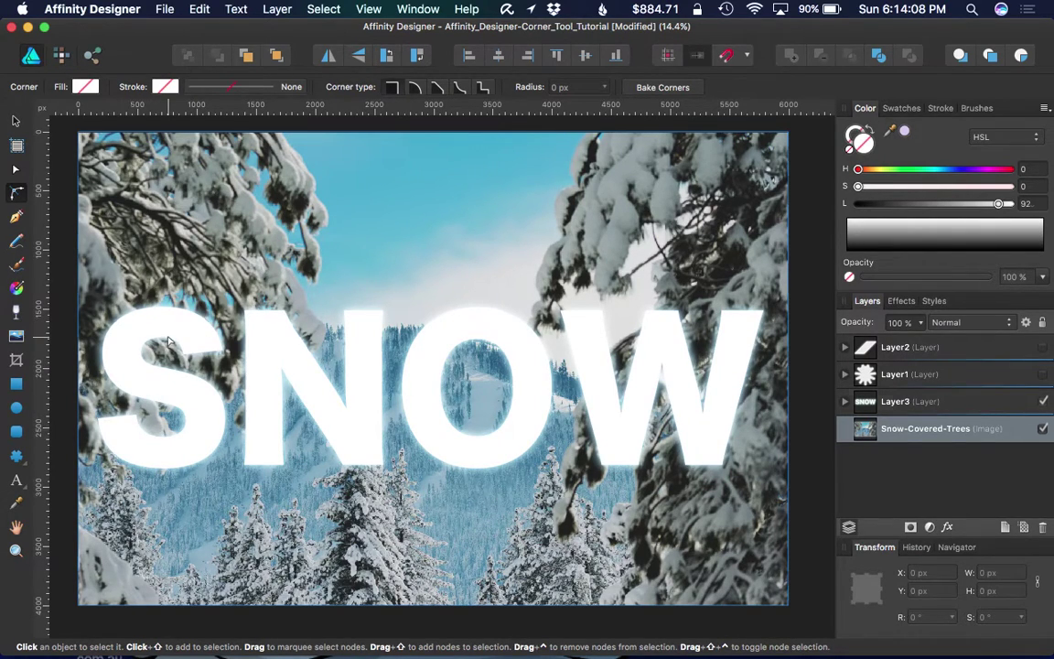
click(154, 311)
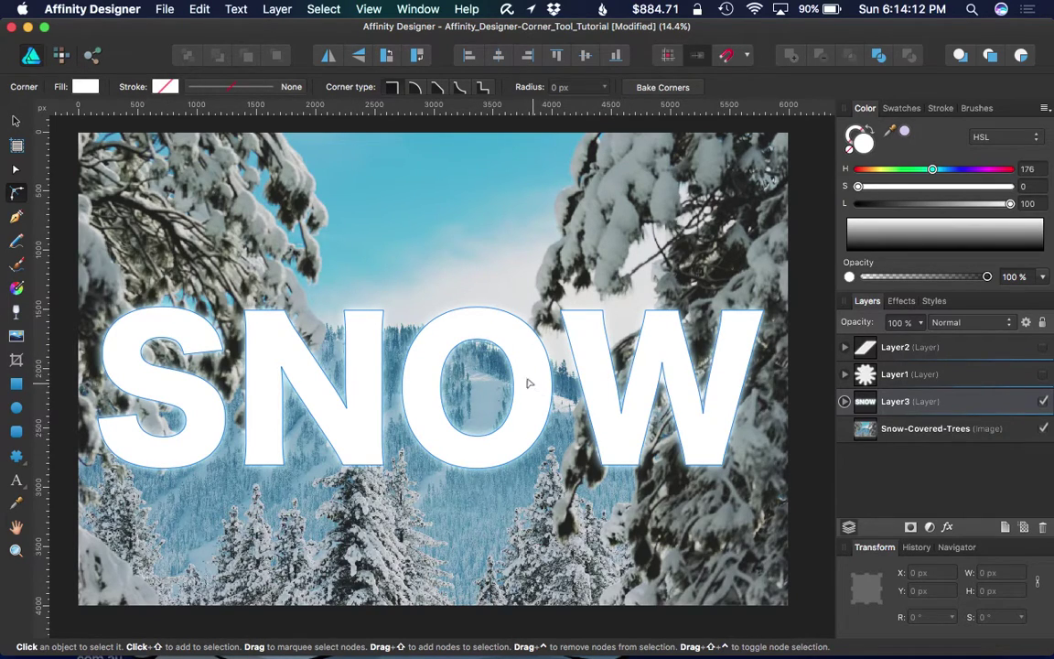
Convert the SNOW text to curves and ungroup it into separate letters (Cmd+Shift+G)
click(16, 123)
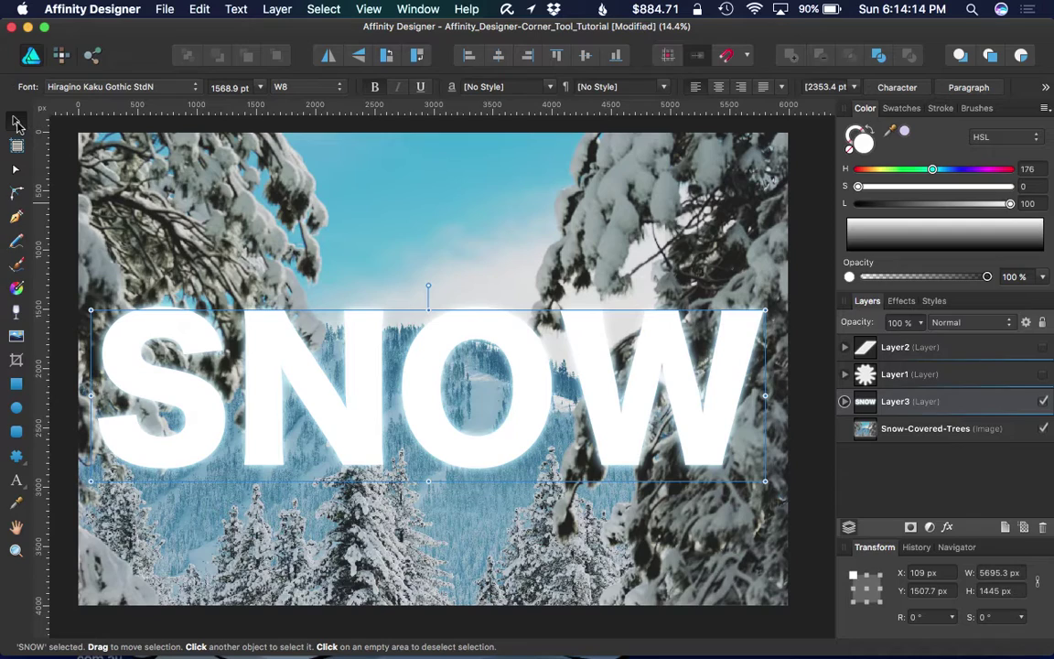
right_click(424, 400)
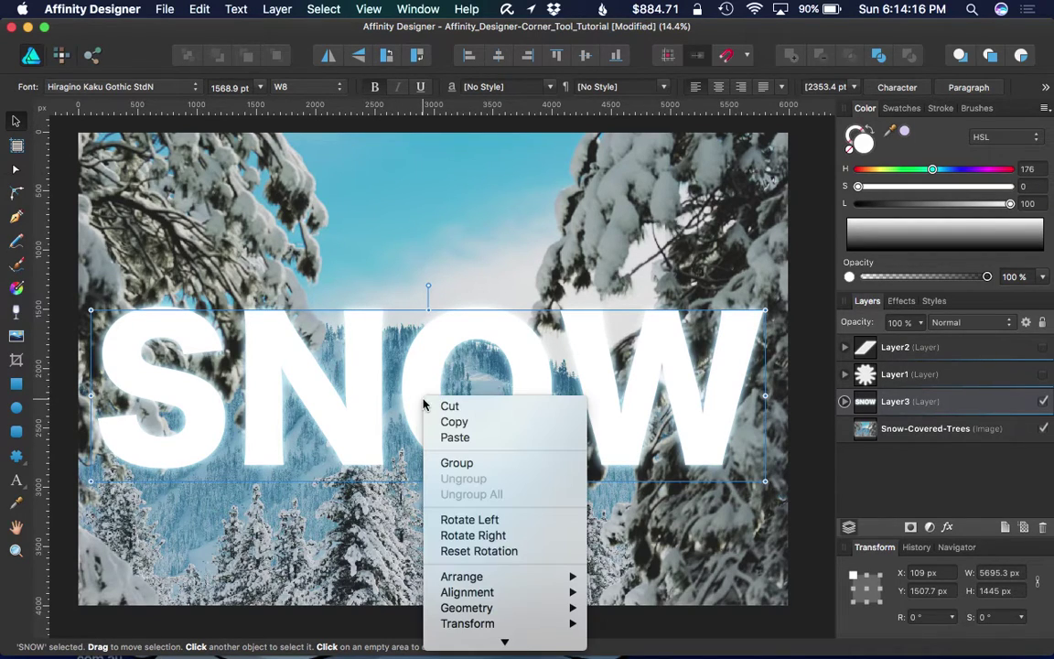
scroll(487, 623, down, 3)
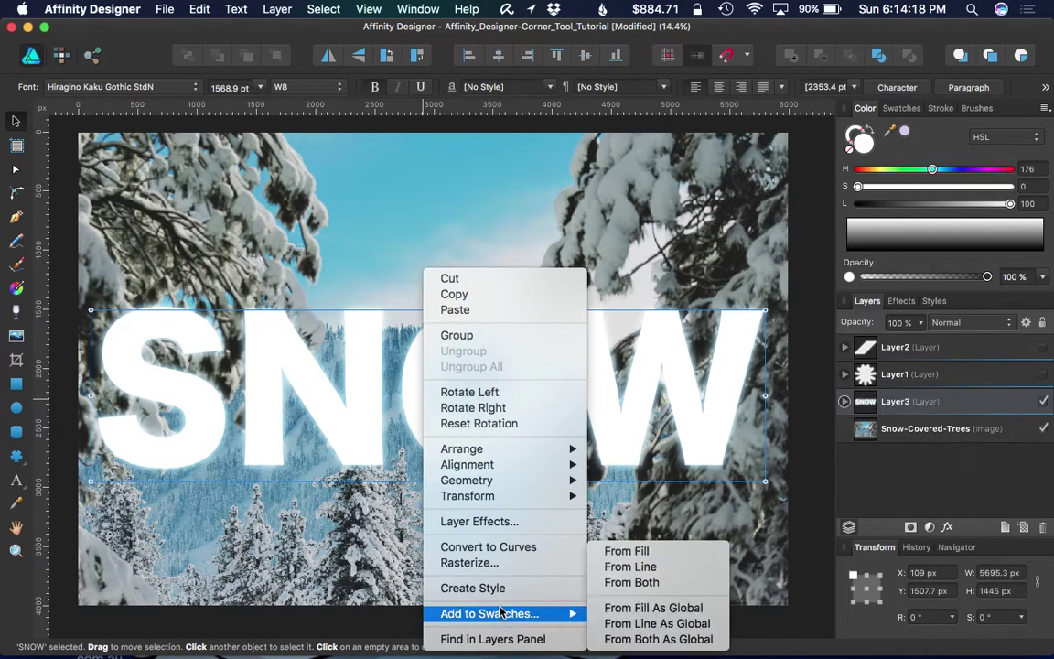
click(494, 548)
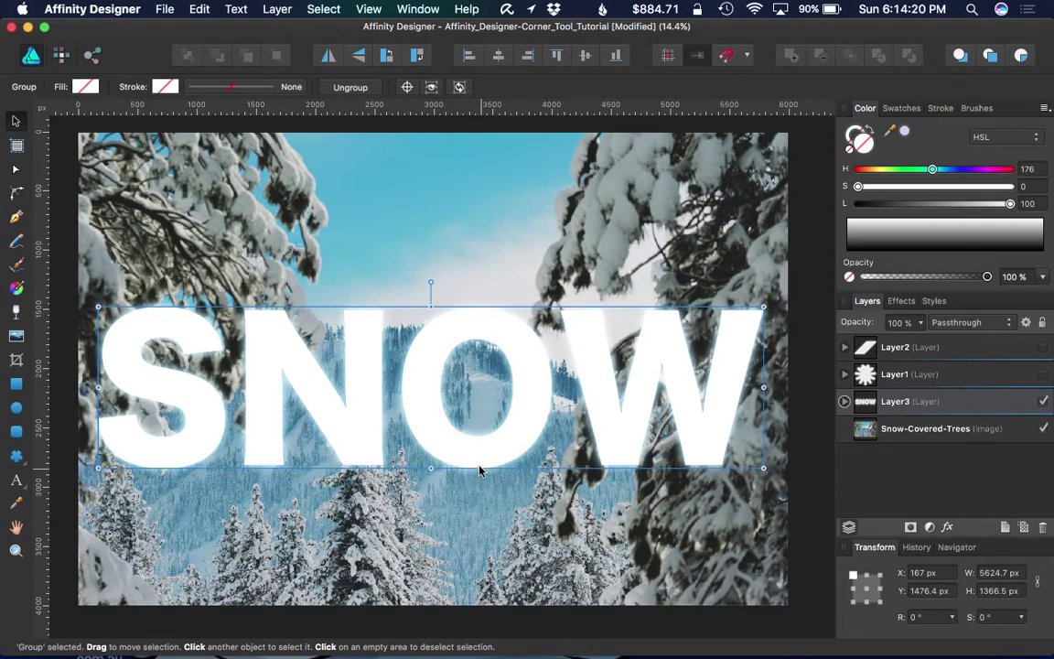
key(super+shift+g)
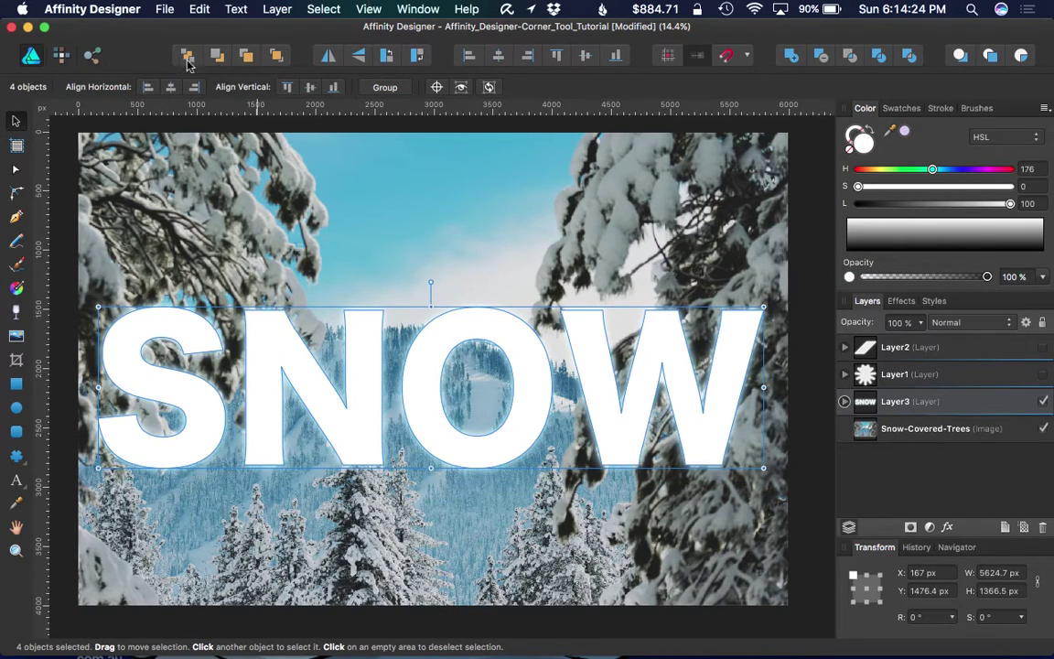
click(339, 8)
mouse_move(293, 7)
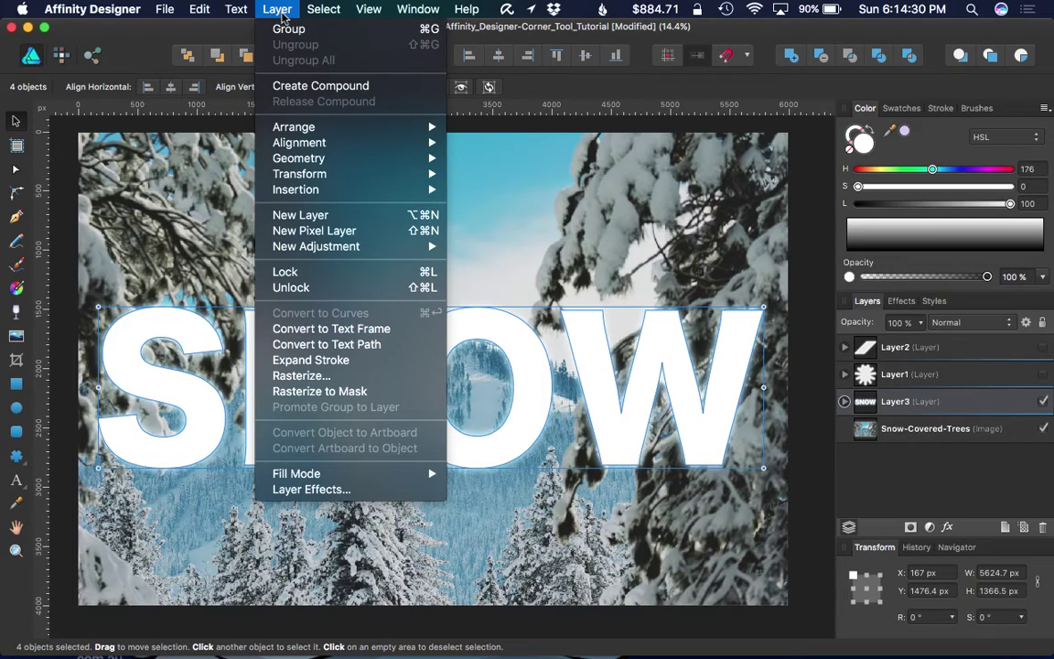
mouse_move(250, 8)
click(260, 8)
Round the N's top-left and bottom corners and give its top-right a stepped cut
click(16, 193)
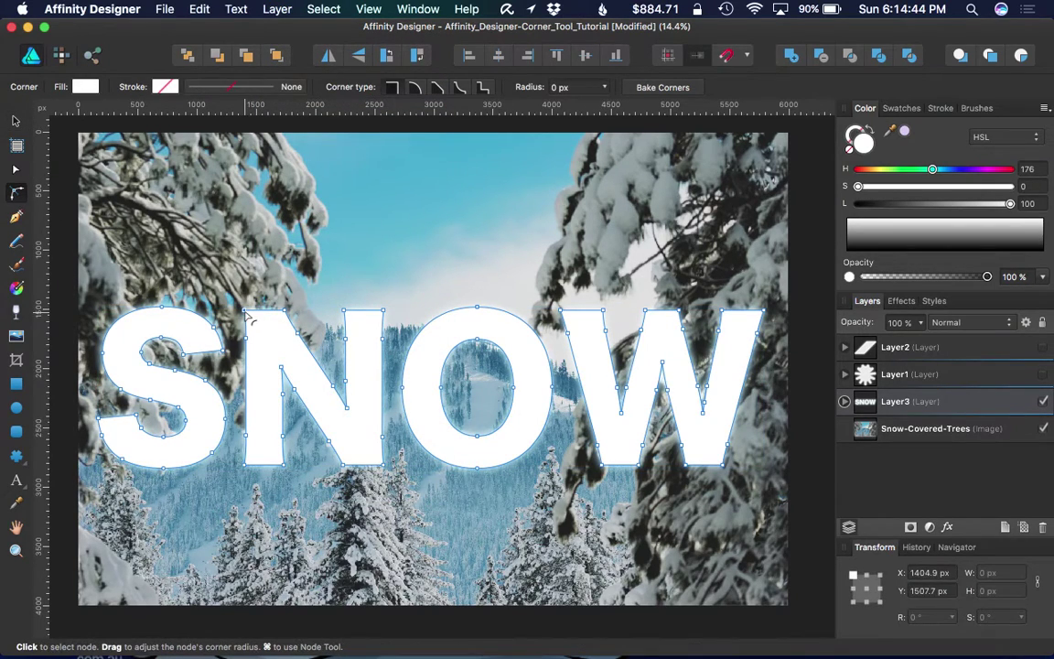
drag(245, 312, 287, 354)
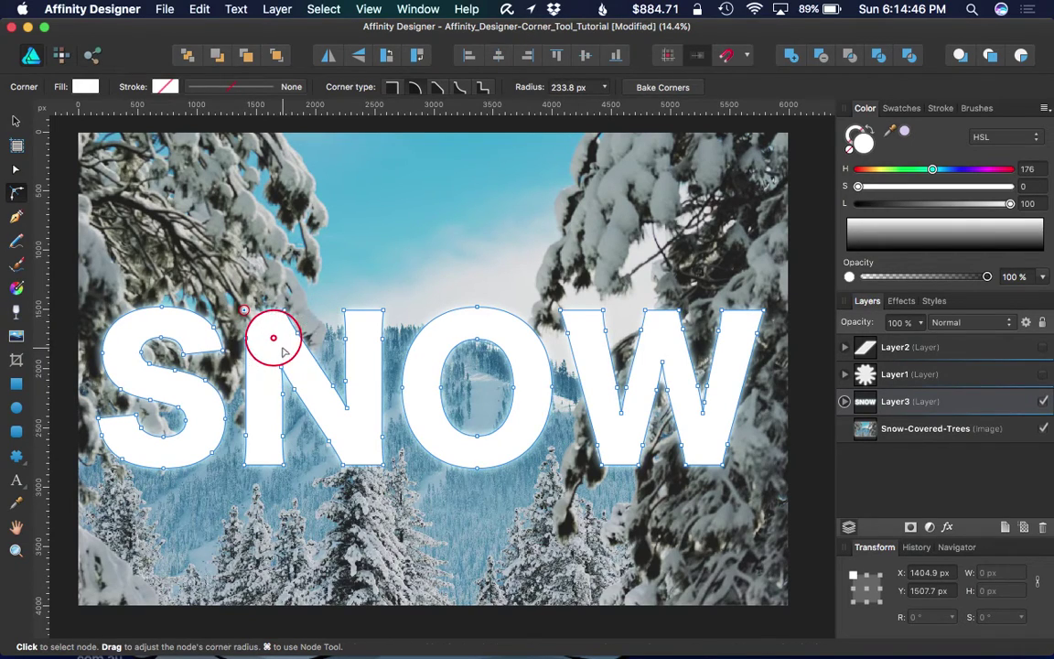
drag(381, 463, 354, 437)
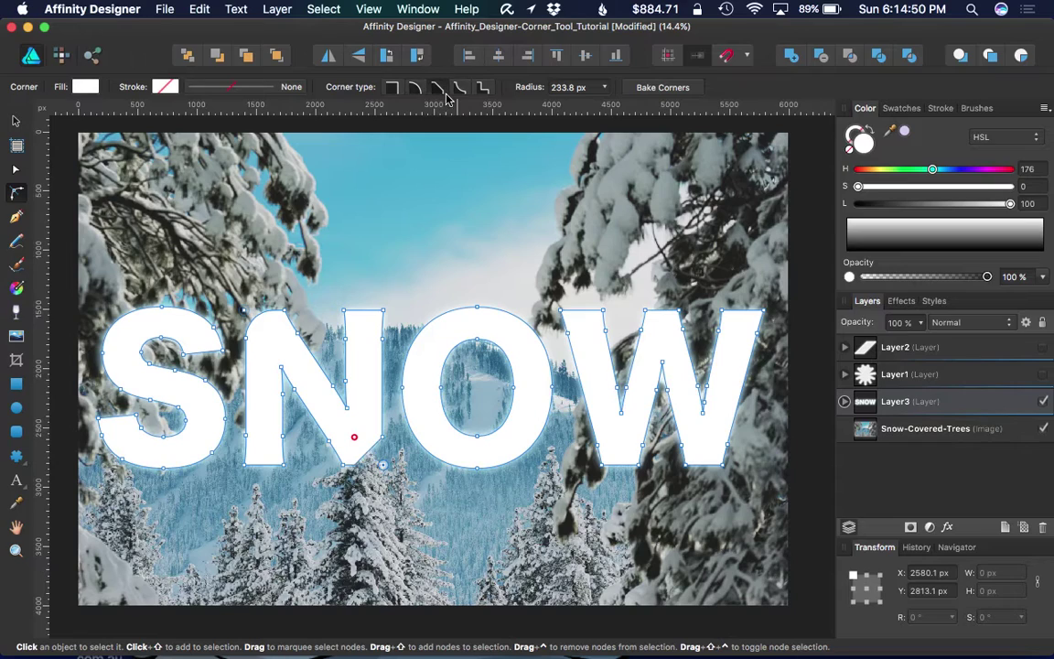
click(243, 309)
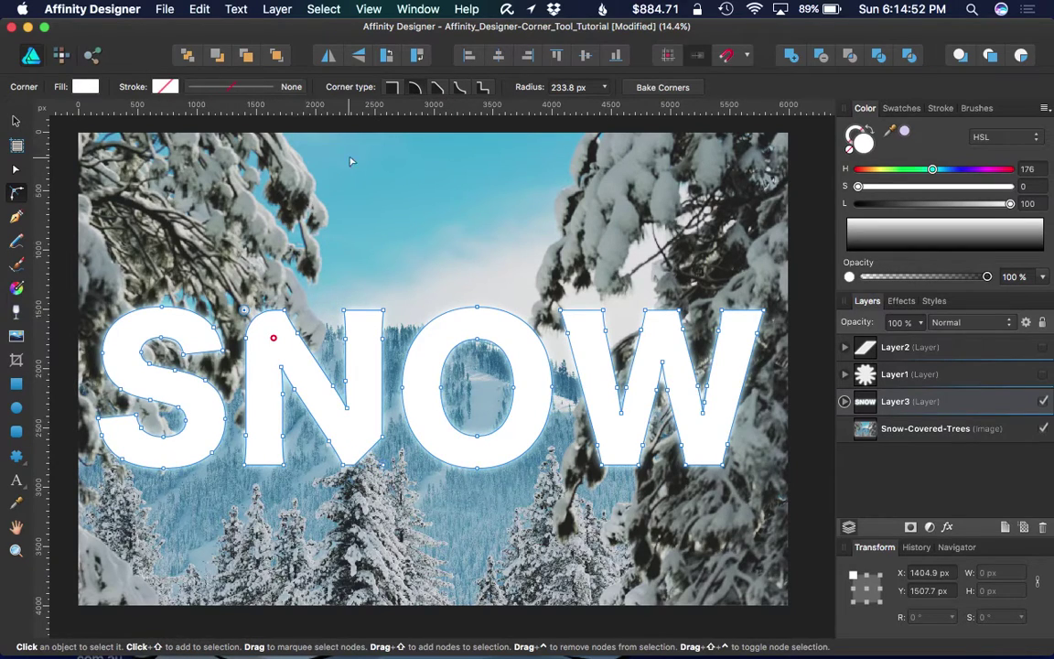
click(383, 311)
click(481, 92)
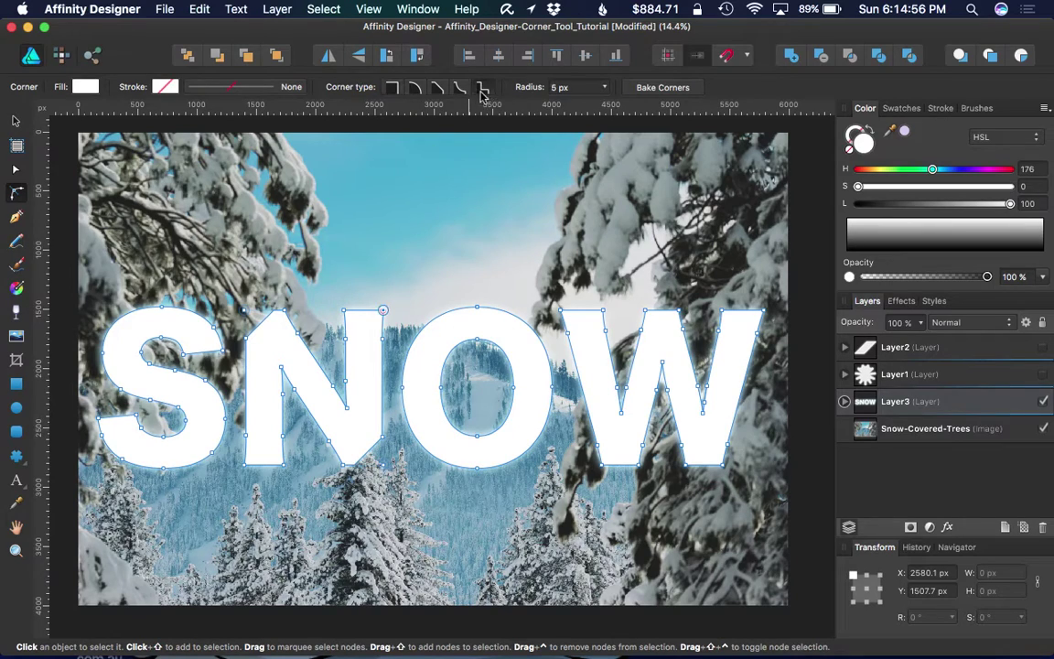
drag(383, 311, 365, 342)
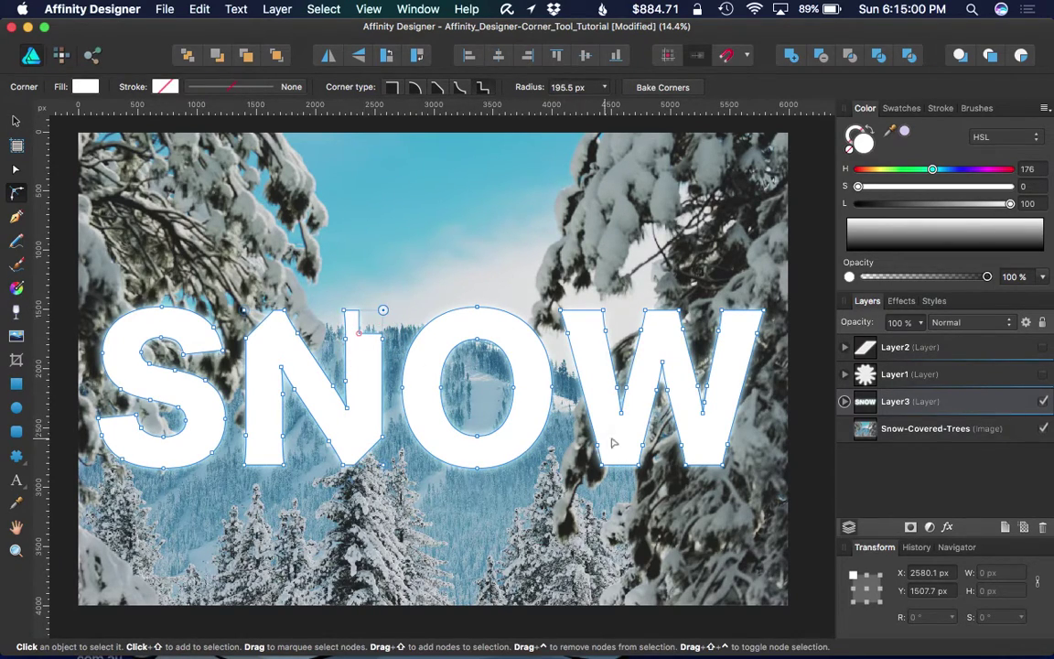
Round the W's bottom-left, bottom-right, top-left and top-right corners
drag(605, 464, 609, 440)
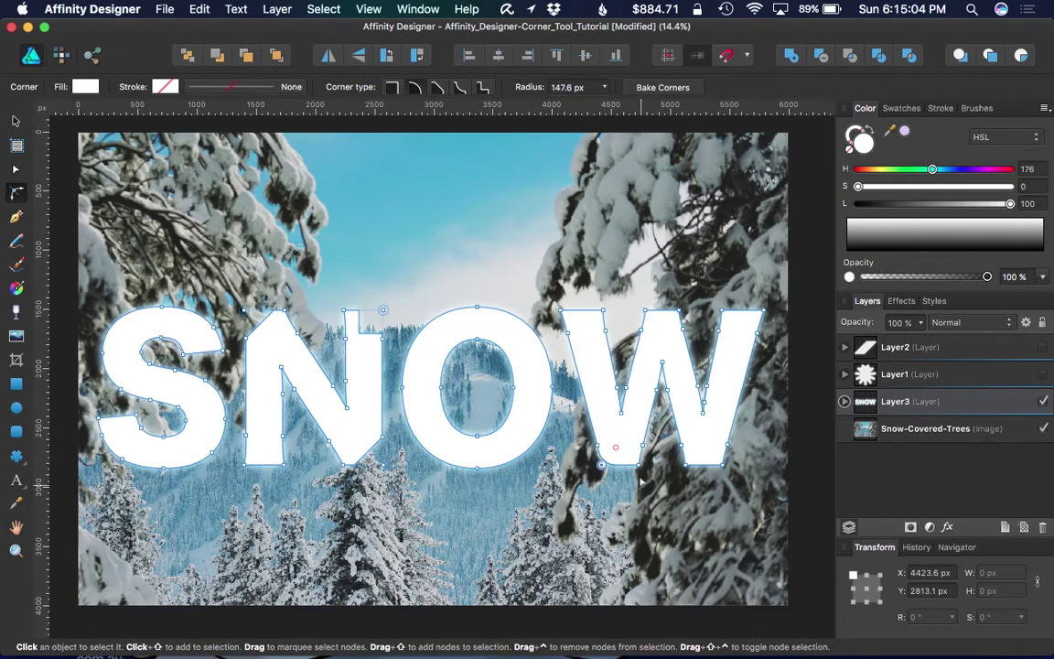
drag(722, 468, 698, 440)
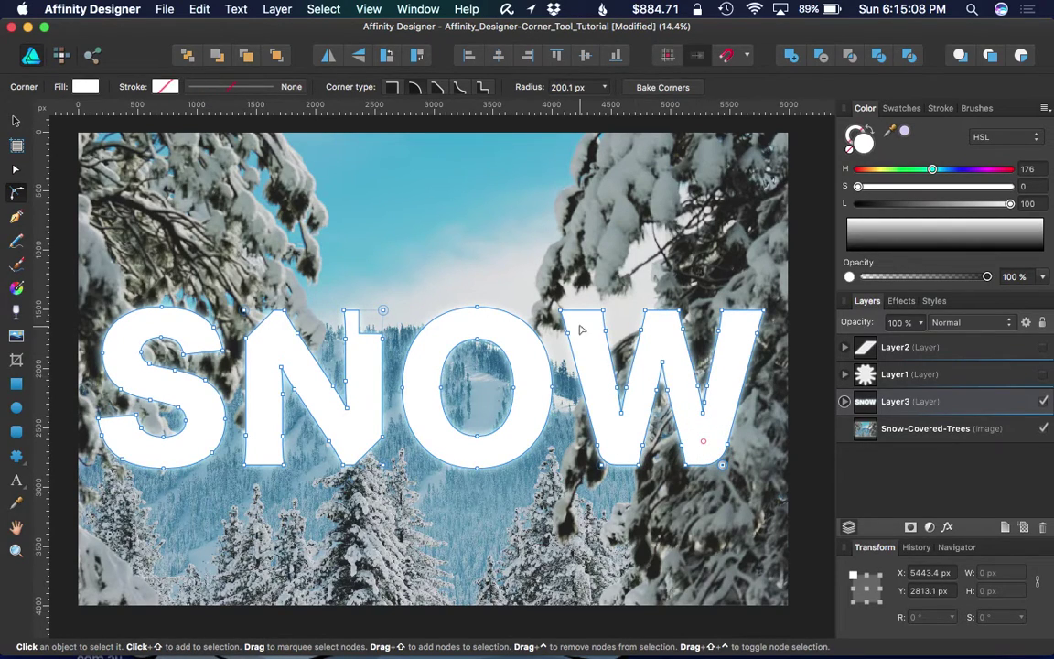
drag(560, 312, 581, 335)
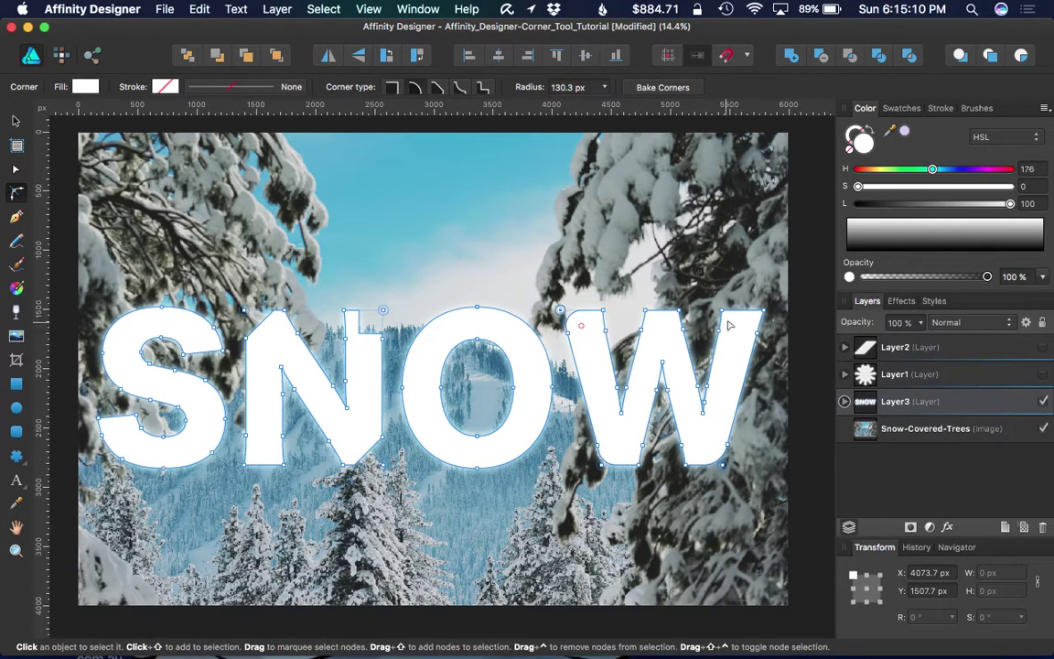
drag(759, 313, 741, 322)
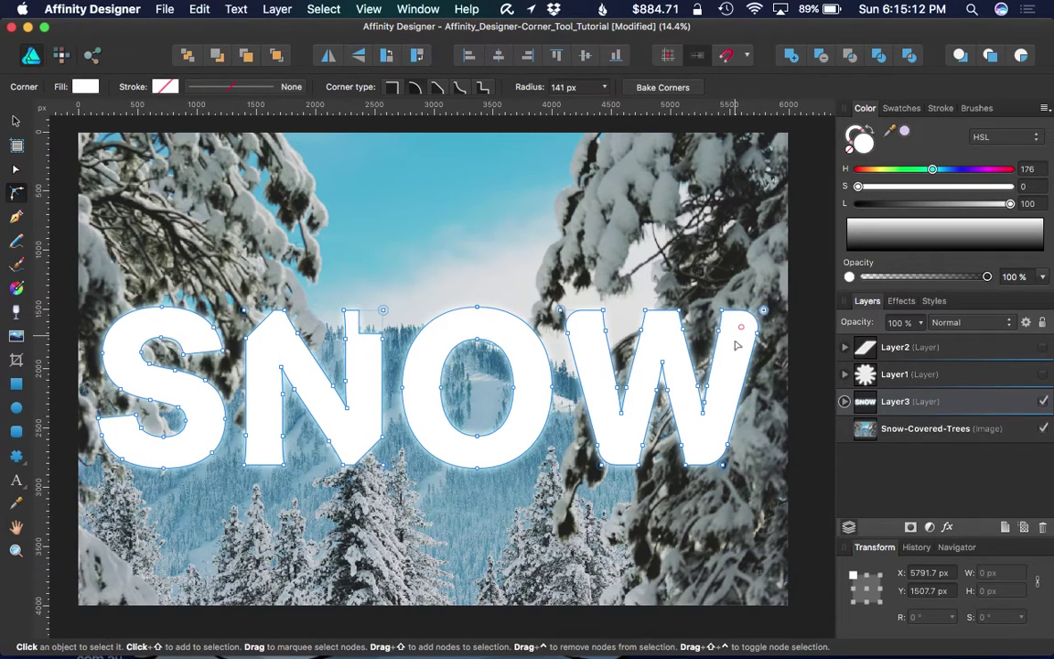